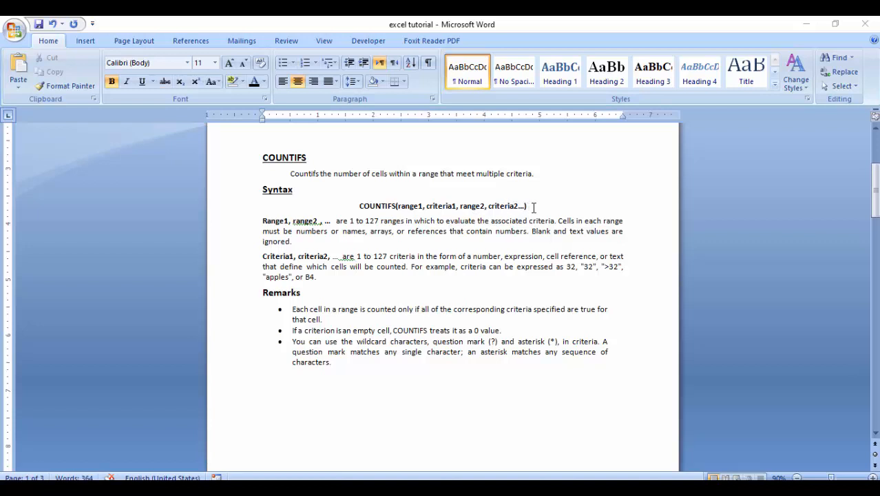
Review the COUNTIFS syntax, the range and criteria descriptions, and the remarks on empty cells and wildcard characters in the document
click(375, 219)
click(477, 256)
click(296, 255)
click(304, 308)
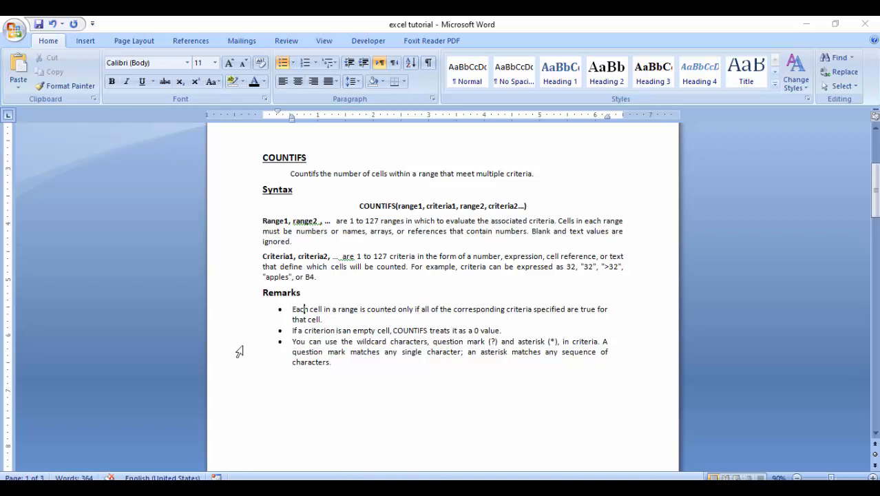
click(407, 205)
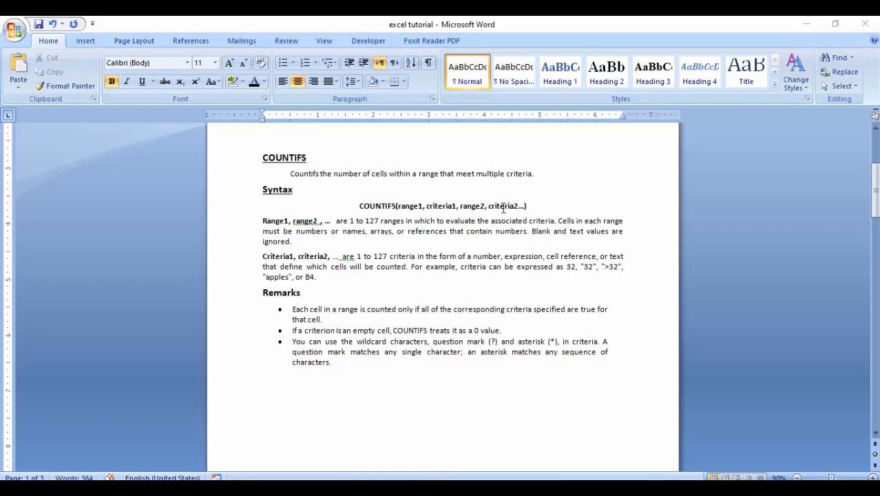
click(475, 211)
click(480, 309)
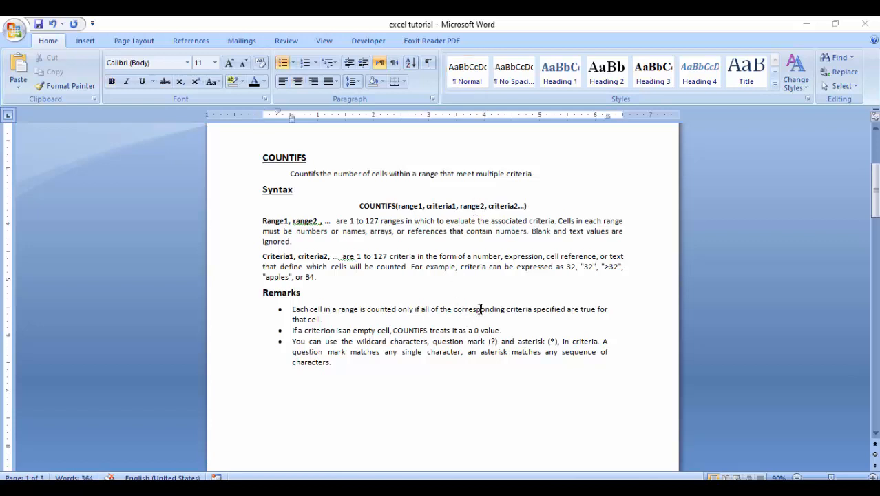
click(372, 331)
click(306, 350)
click(489, 342)
shift+click(579, 343)
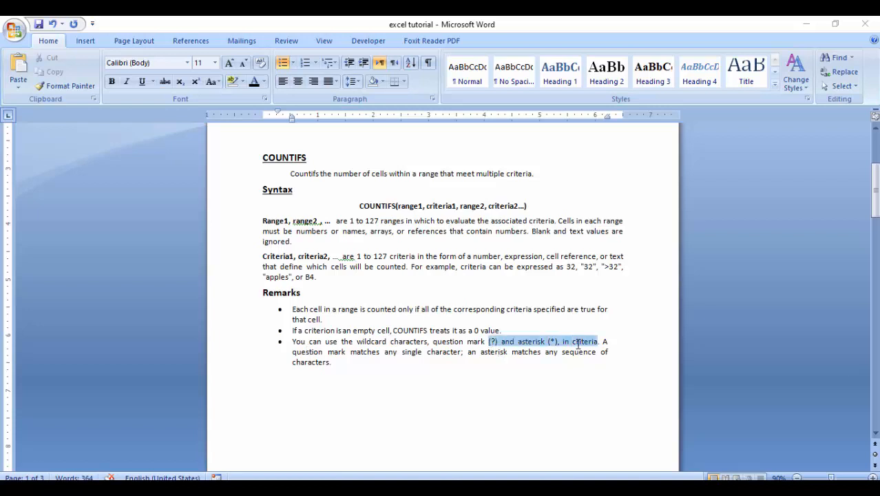
click(529, 370)
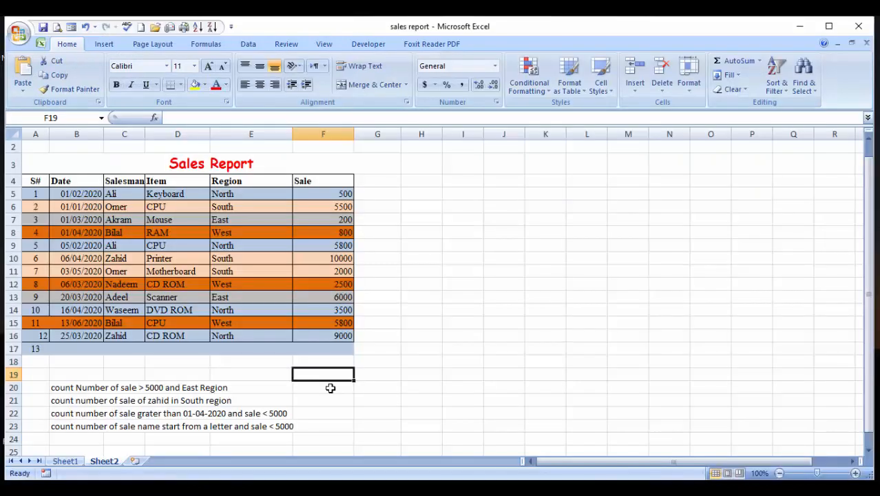
Examine the first counting task in row 20 below the table in the Excel sales report workbook
key(Up)
key(Up)
key(Up)
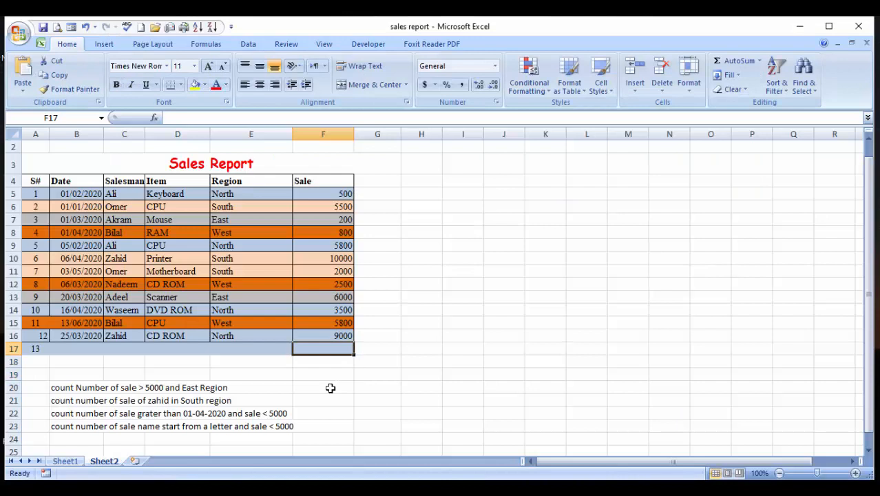
key(Down)
key(Down)
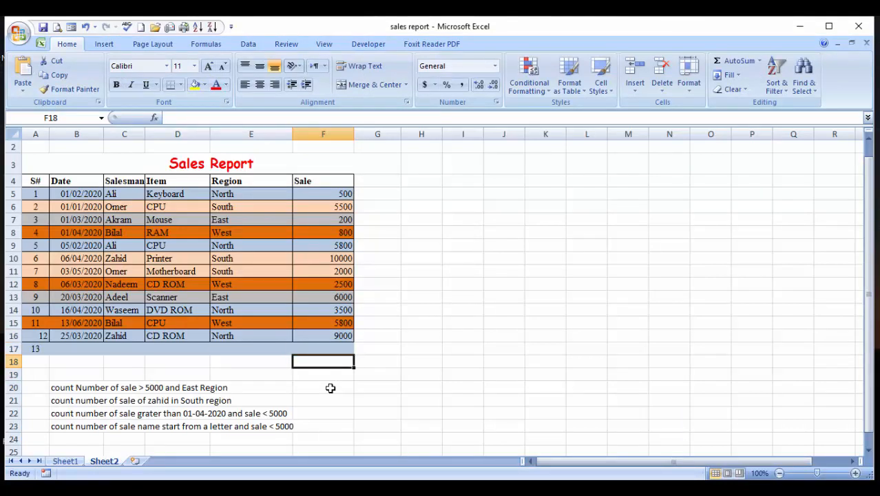
key(Down)
key(Down)
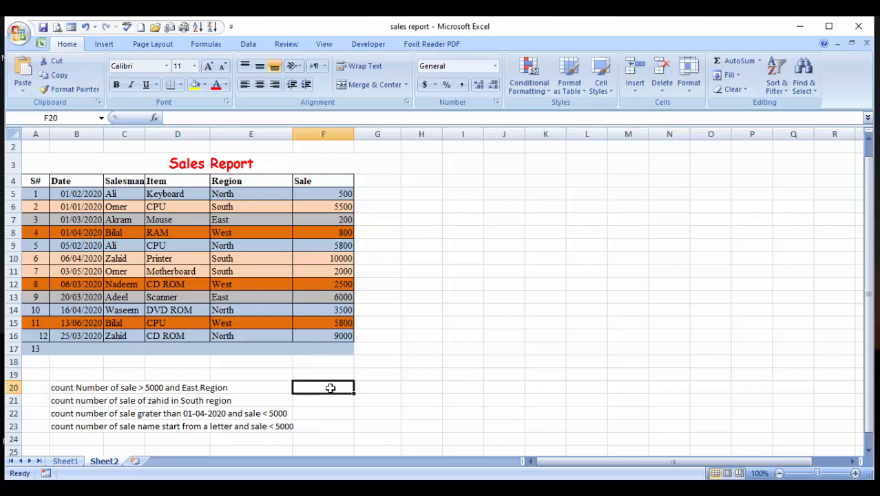
key(Left)
key(Left)
key(Left)
key(Left)
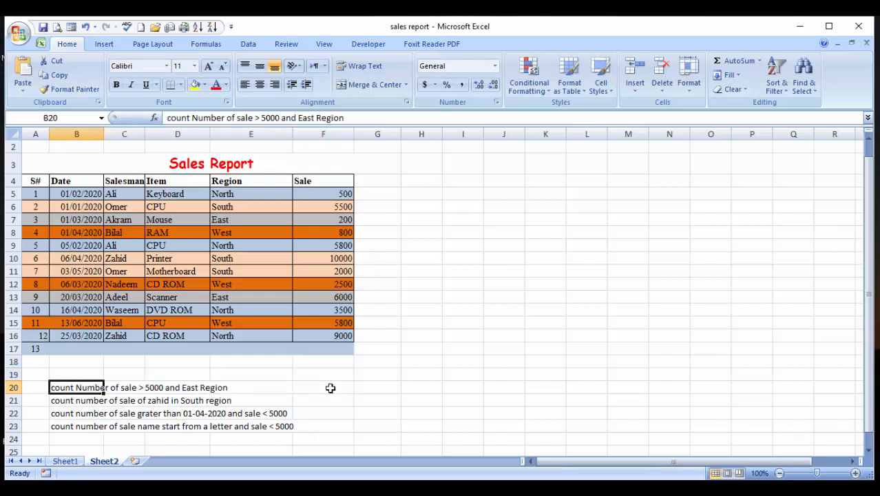
key(Right)
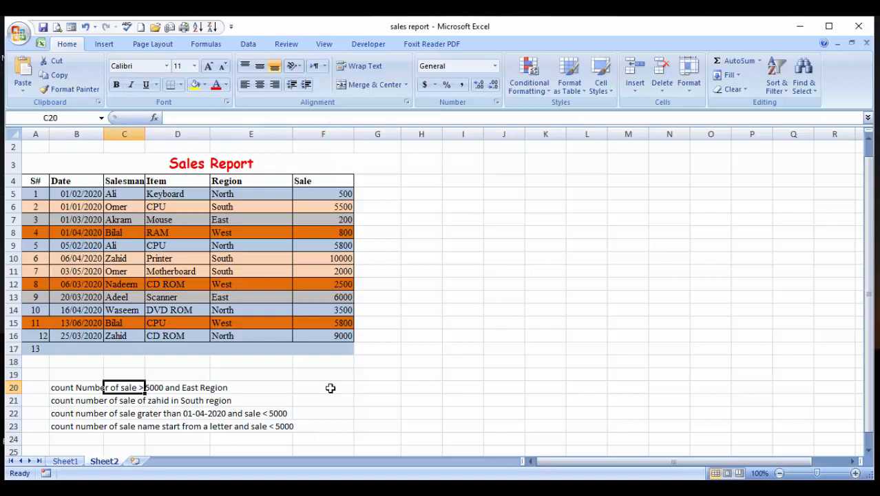
key(Right)
key(Left)
key(Down)
key(Up)
In cell F20, begin a COUNTIFS formula with region range E5:E16 and criterion "East"
key(Right)
key(Right)
key(Right)
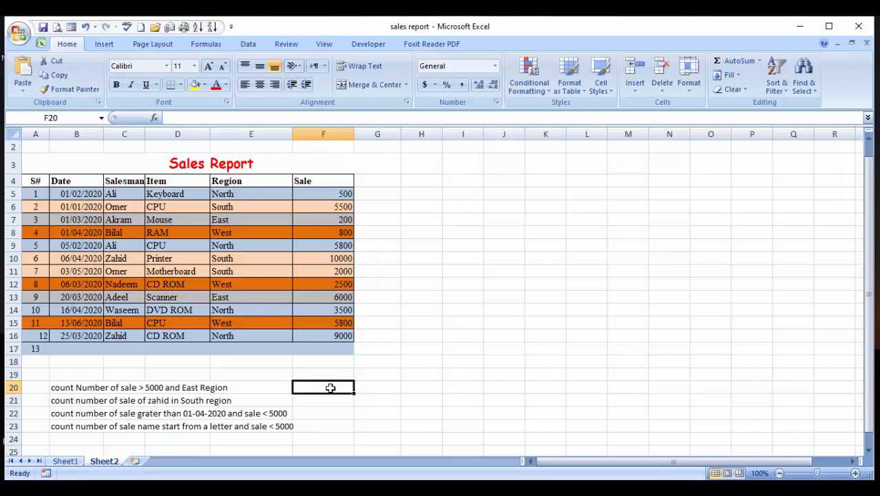
text(=counti)
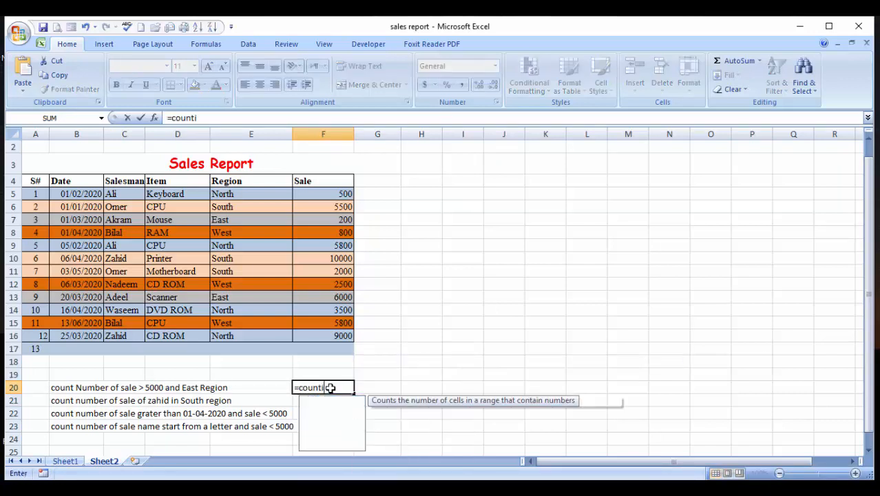
text(fs()
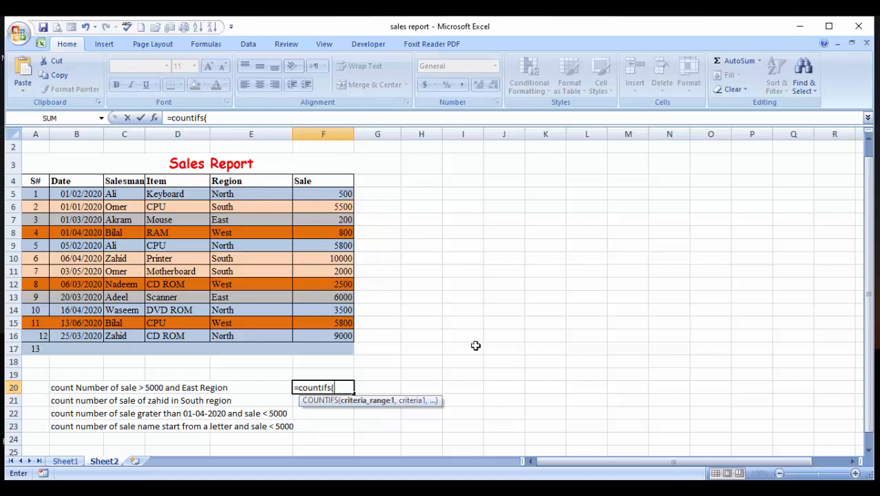
click(244, 195)
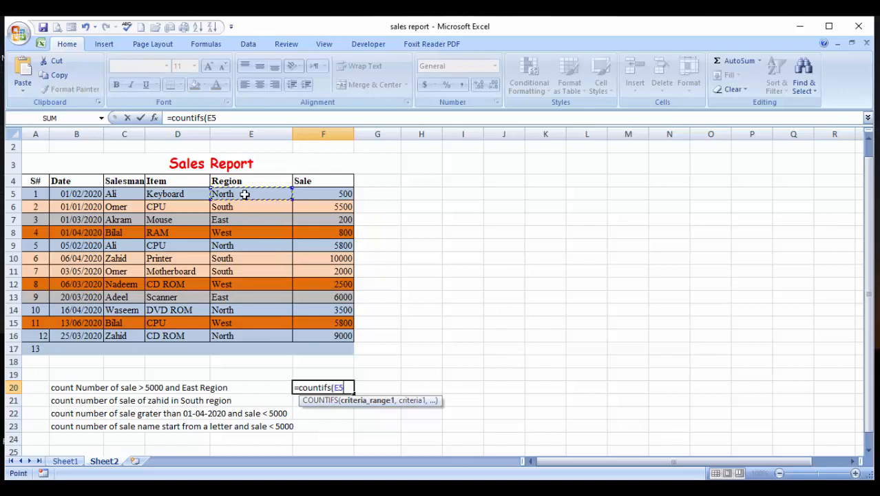
key(shift+Down)
key(shift+Down)
key(shift+Down)
key(shift+Down)
key(shift+Down)
key(shift+Down)
key(shift+Down)
key(shift+Down)
key(shift+Down)
key(shift+Down)
key(shift+Down)
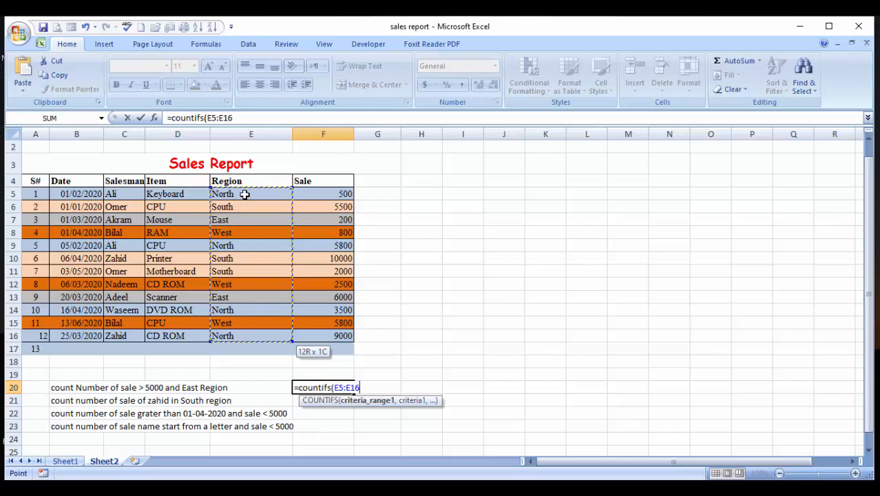
text(,"East:)
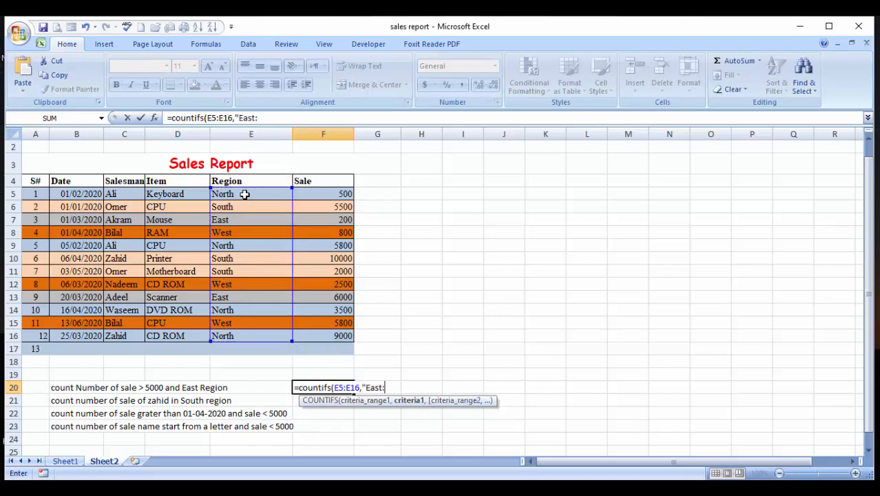
key(BackSpace)
text(",)
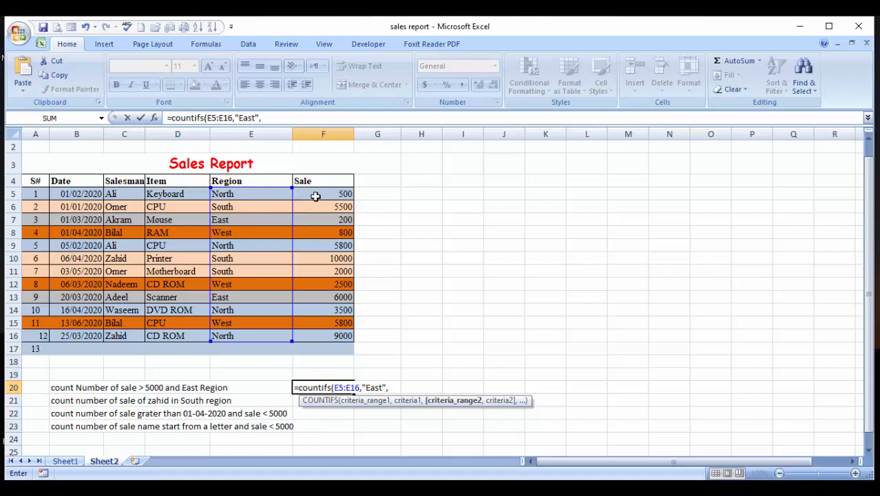
Complete the F20 formula with sale range F5:F16 and criterion ">"&5000
drag(327, 193, 327, 335)
text(,)
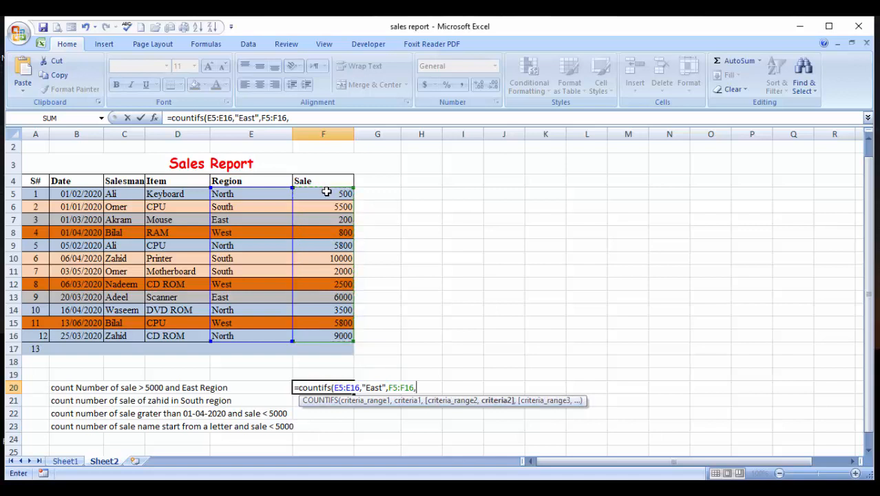
text(">"&5000))
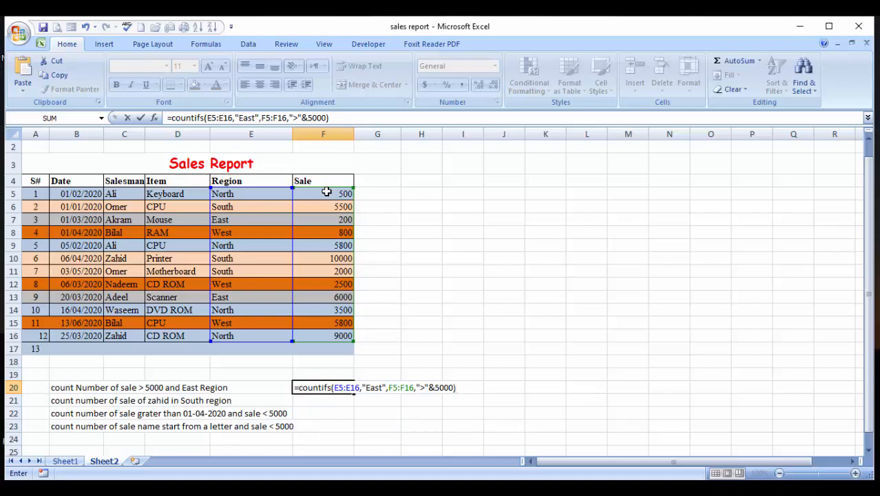
key(Return)
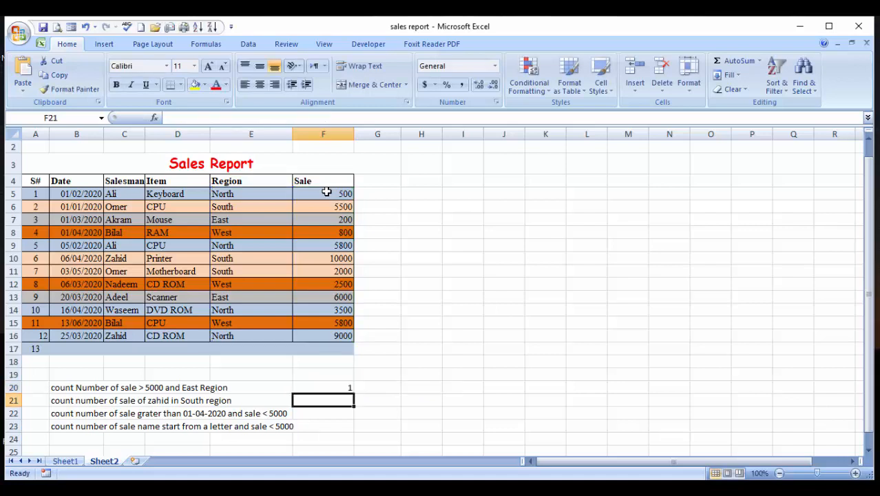
Check the COUNTIFS formula in F20 against the region and sale values of both East rows
key(Up)
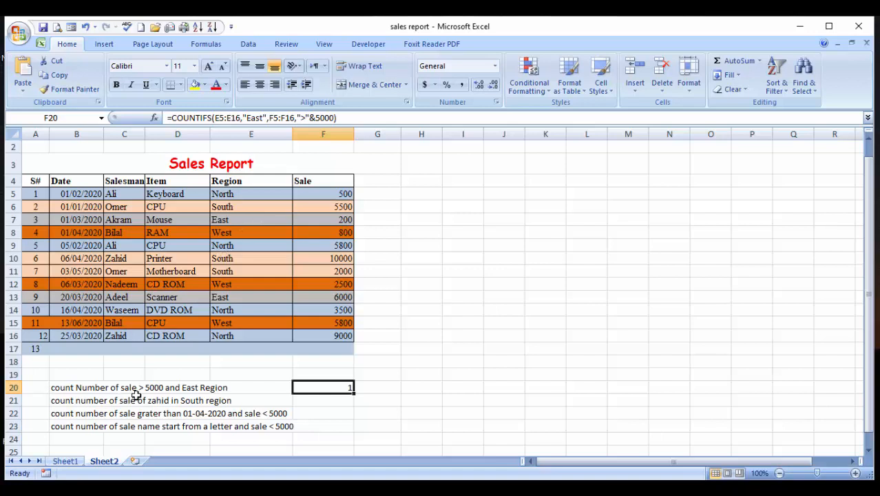
click(236, 298)
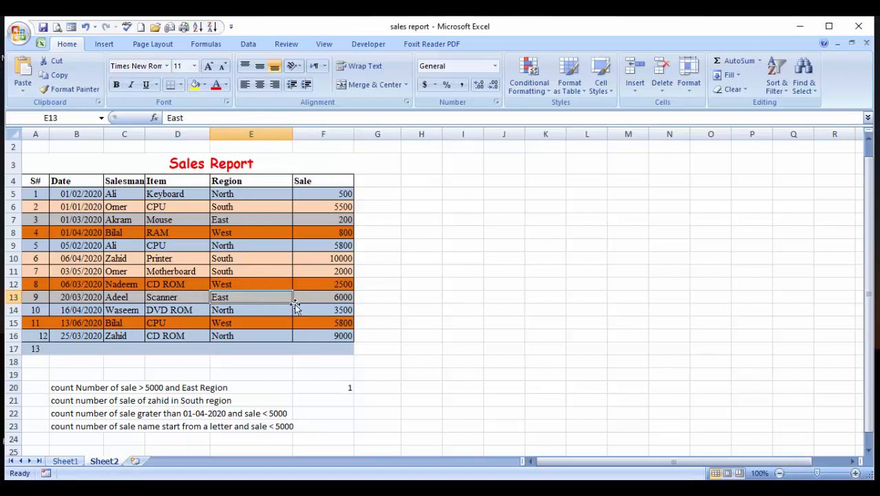
click(329, 296)
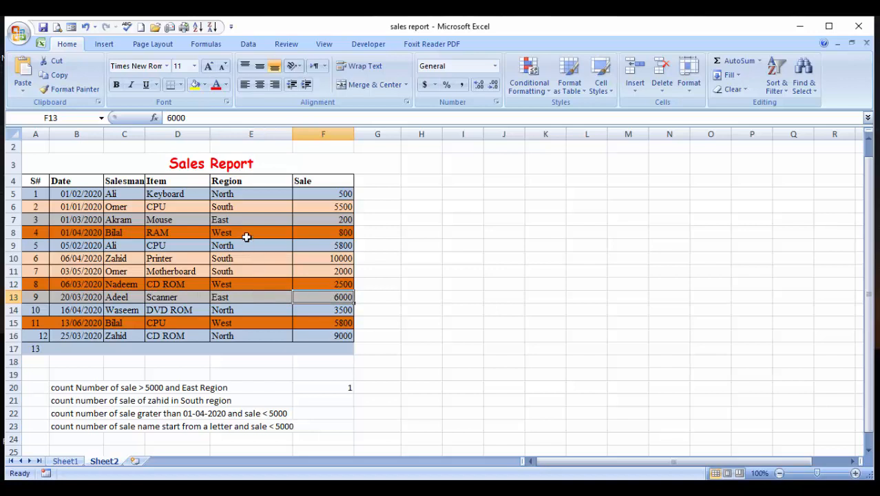
click(229, 219)
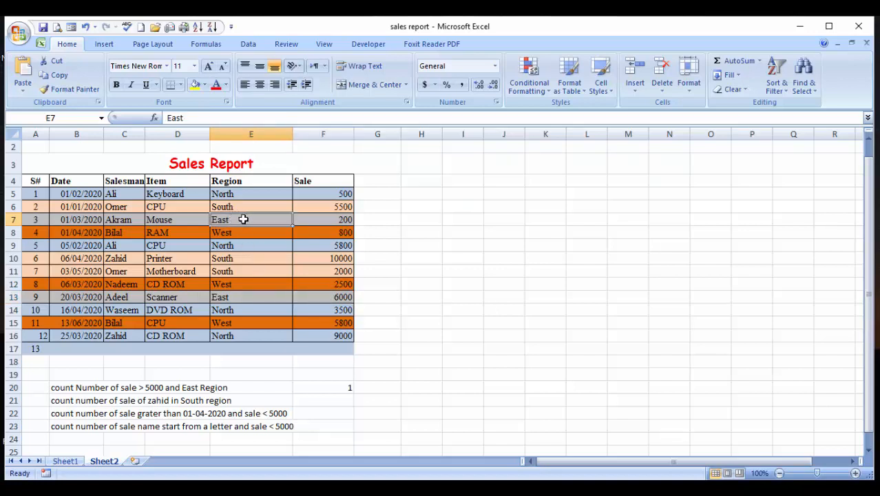
click(329, 219)
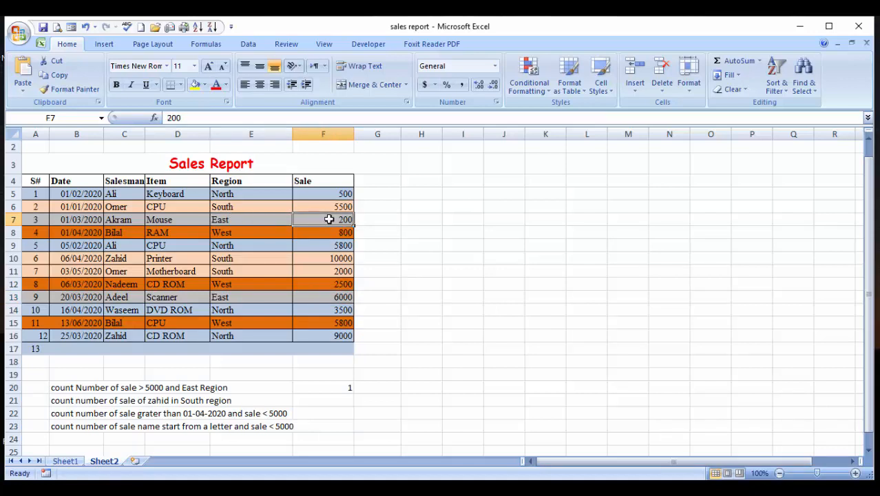
In cell F21, begin a COUNTIFS formula with region range E5:E16 and criterion "south"
key(Down)
key(Down)
key(Down)
key(Down)
key(Down)
key(Down)
key(Down)
key(Down)
key(Down)
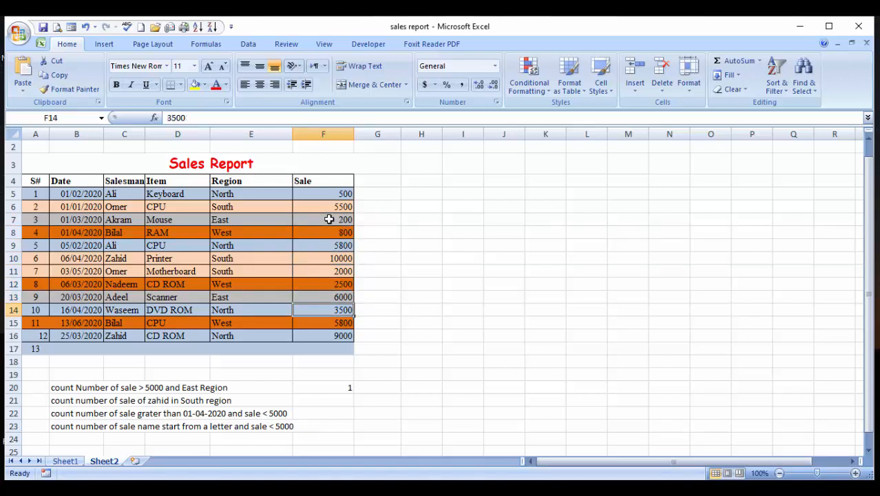
key(Down)
key(Down)
key(Down)
key(Down)
key(Down)
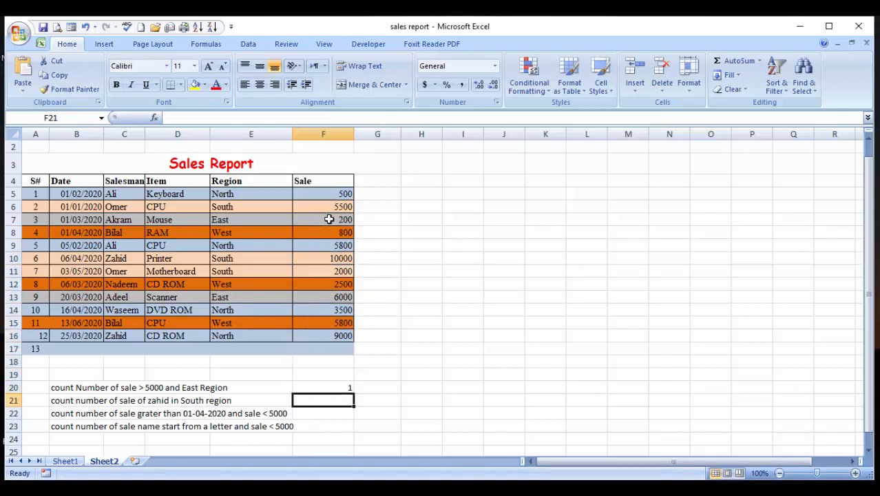
text(=)
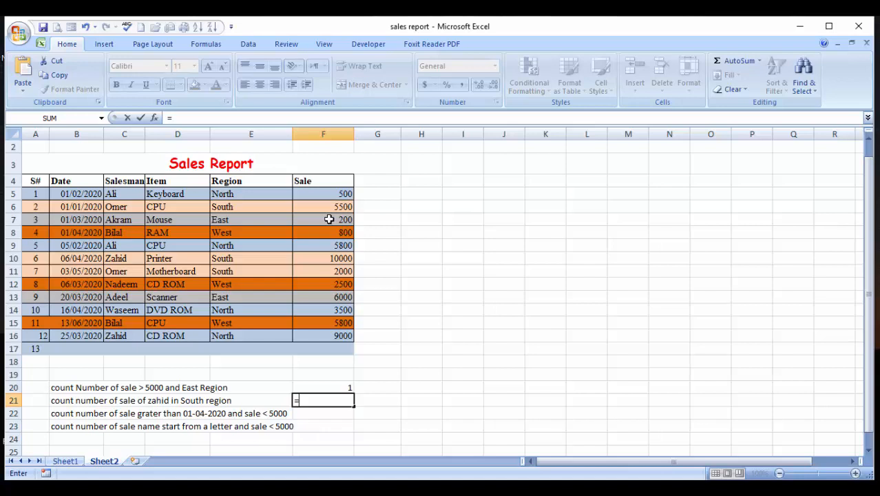
text(coun)
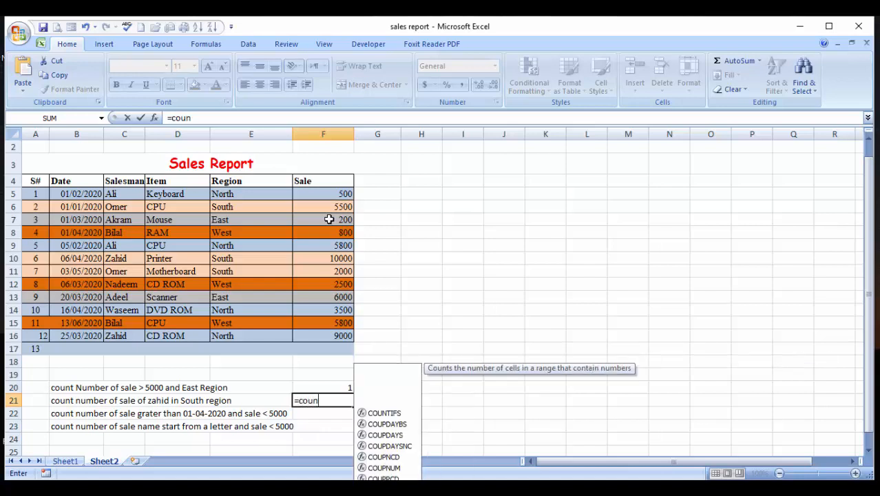
text(tifs()
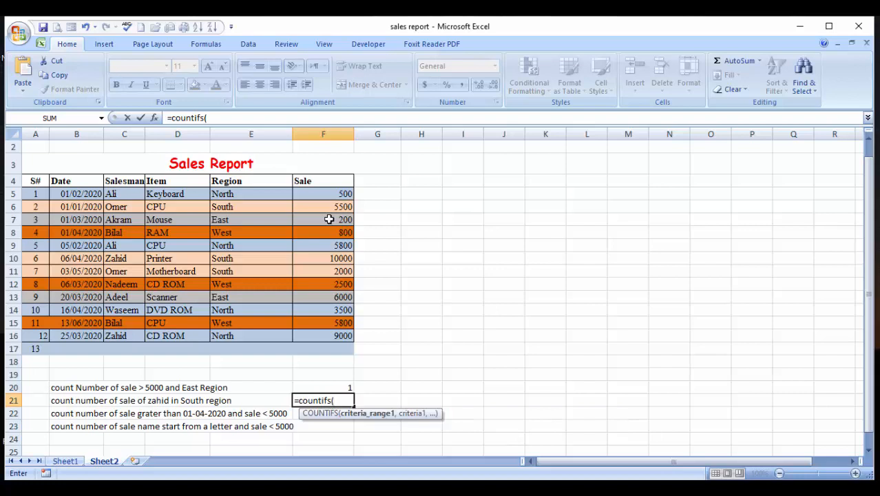
drag(263, 199, 263, 197)
key(shift+Down)
key(shift+Down)
key(shift+Down)
key(shift+Down)
key(shift+Down)
key(shift+Down)
key(shift+Down)
key(shift+Down)
key(shift+Down)
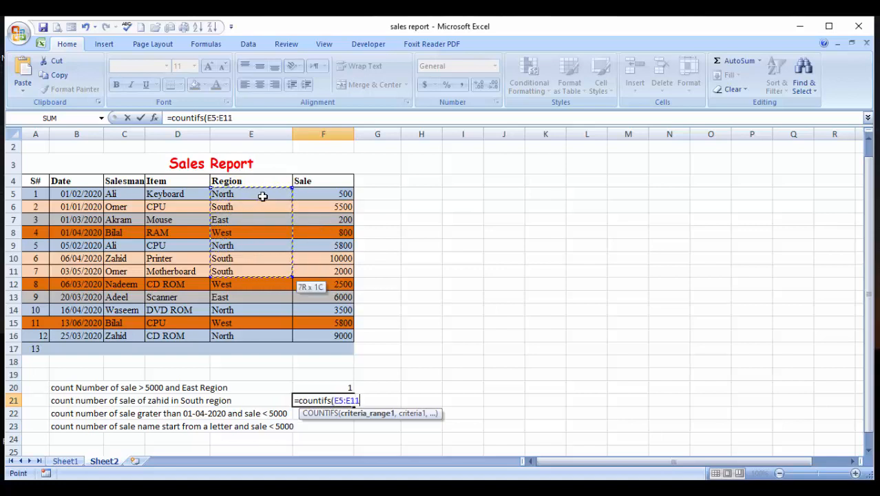
key(shift+Down)
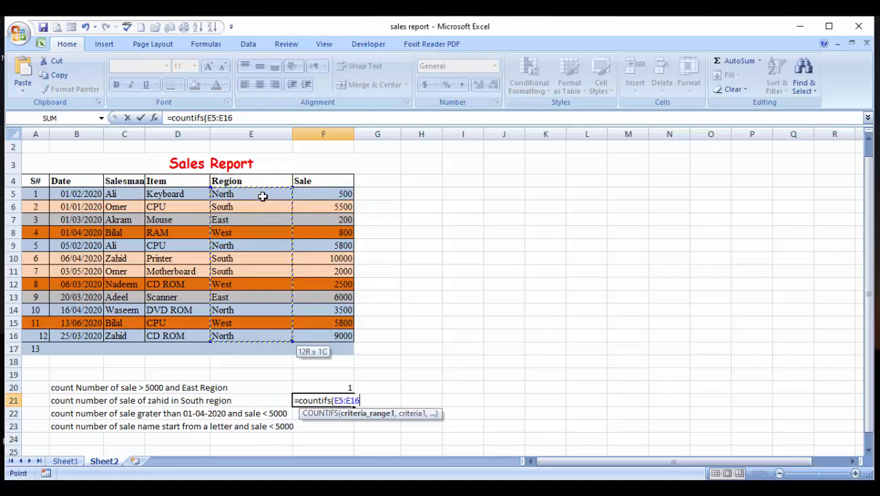
text(,")
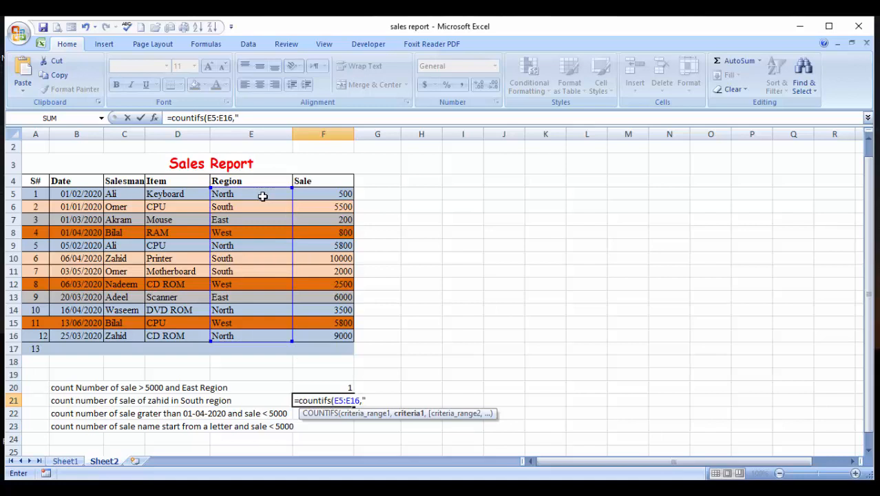
text(south",)
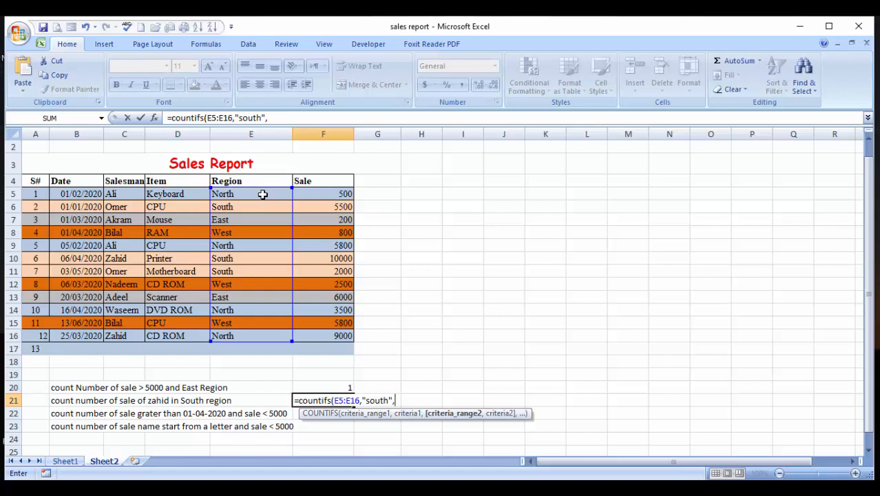
Complete the F21 formula with salesman range C5:C16 and the salesman's name from the task description as its criterion
drag(121, 196, 124, 337)
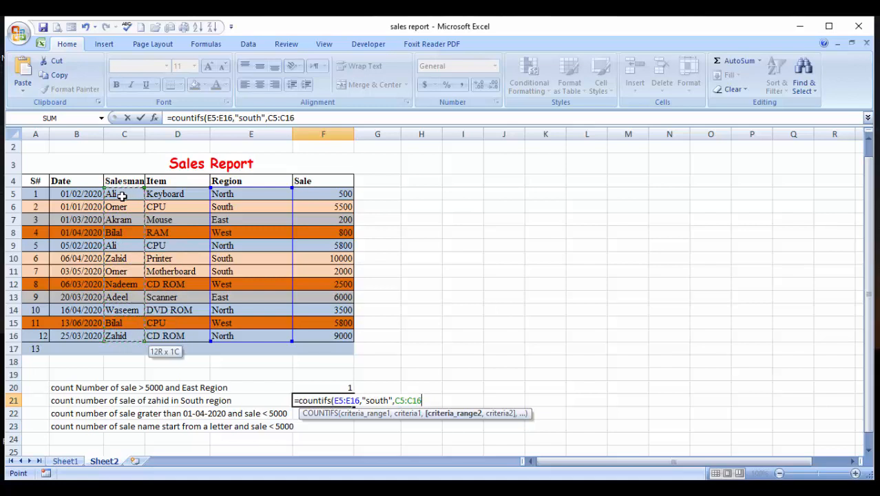
text(,")
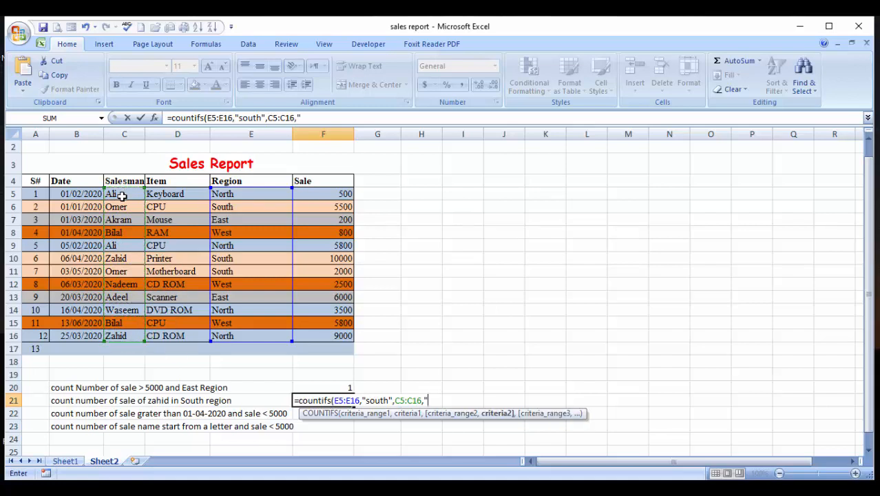
text(Zahid"))
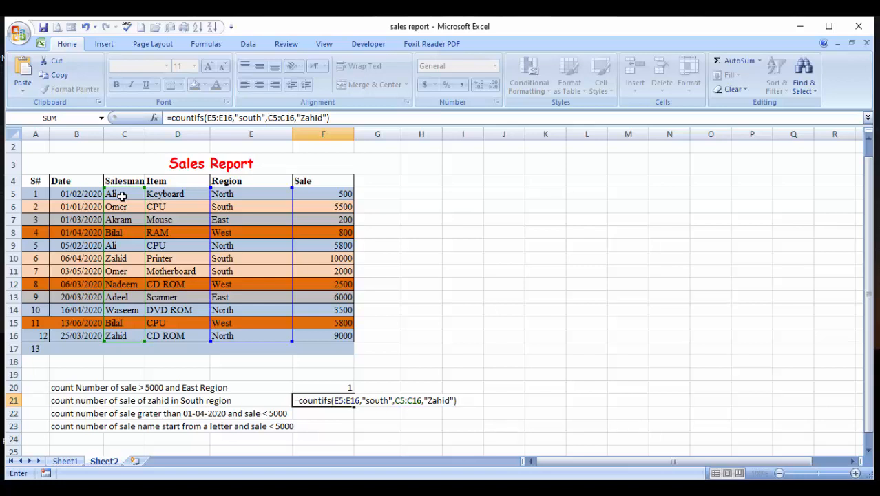
key(Return)
key(Up)
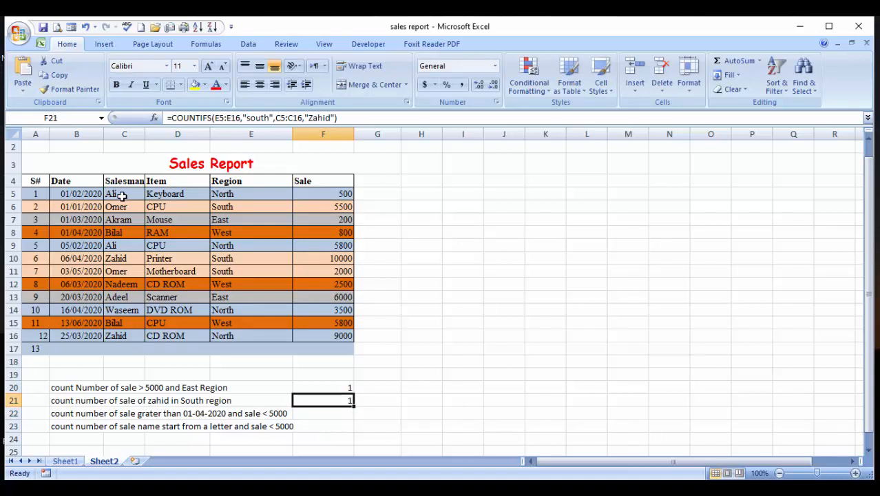
Check the F21 count against the salesman and region entries in rows 16 and 10
click(119, 345)
click(217, 336)
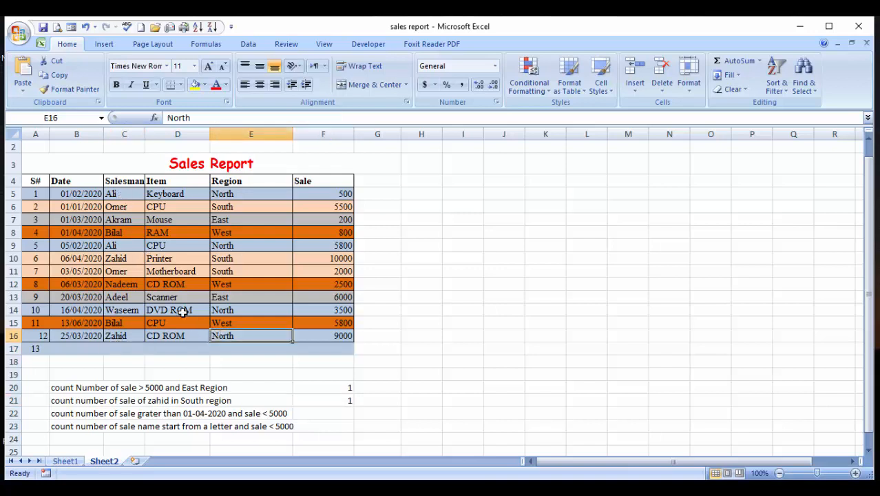
click(113, 257)
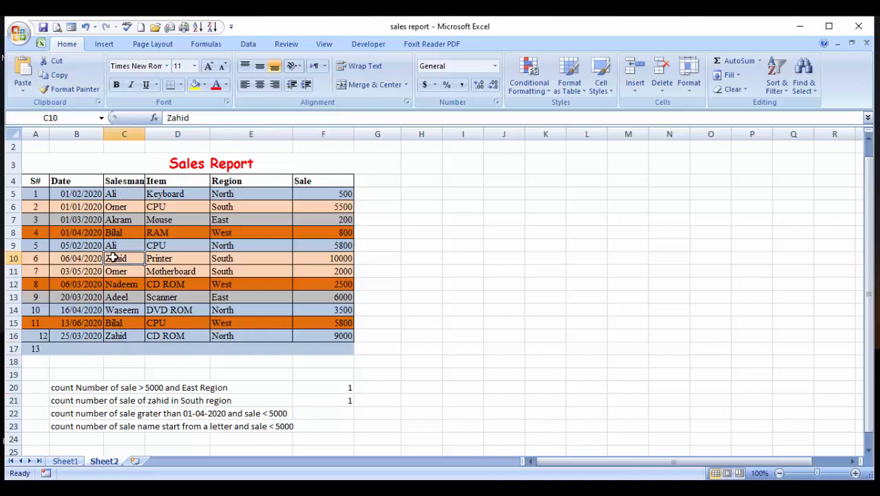
click(222, 261)
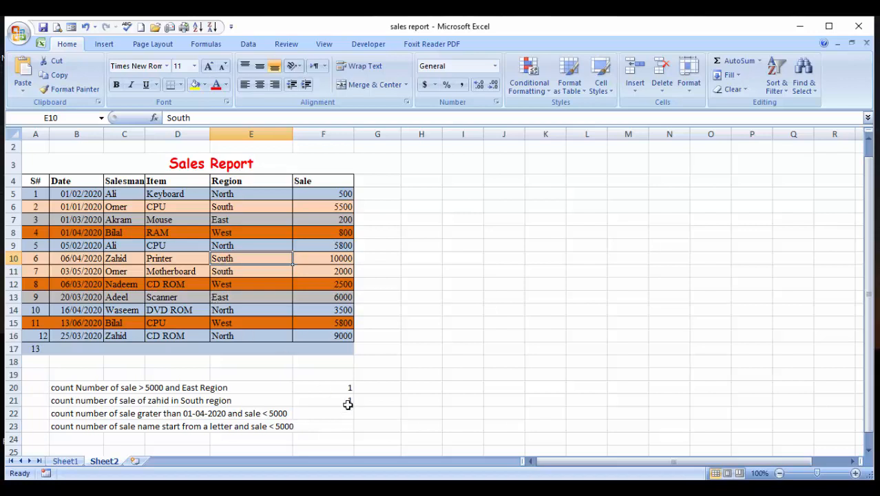
click(348, 400)
In cell F22, begin a COUNTIFS formula with sale range F5:F16 and criterion "<"&5000
click(342, 416)
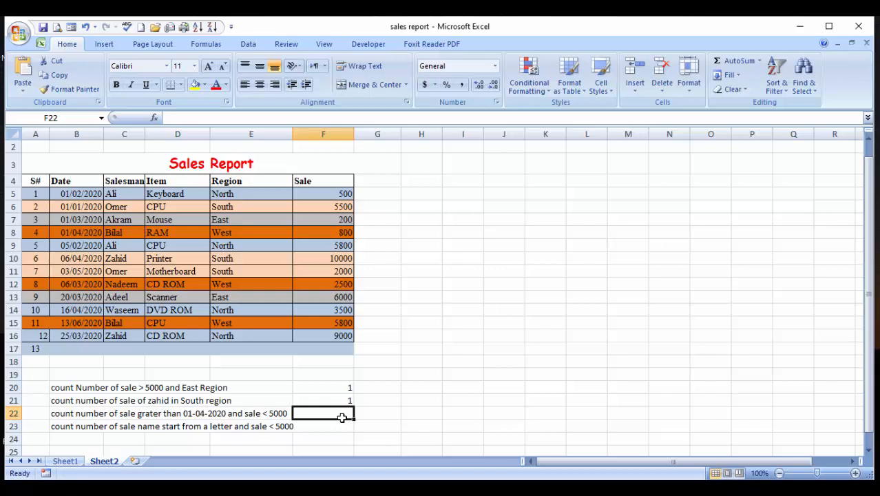
text(=counti)
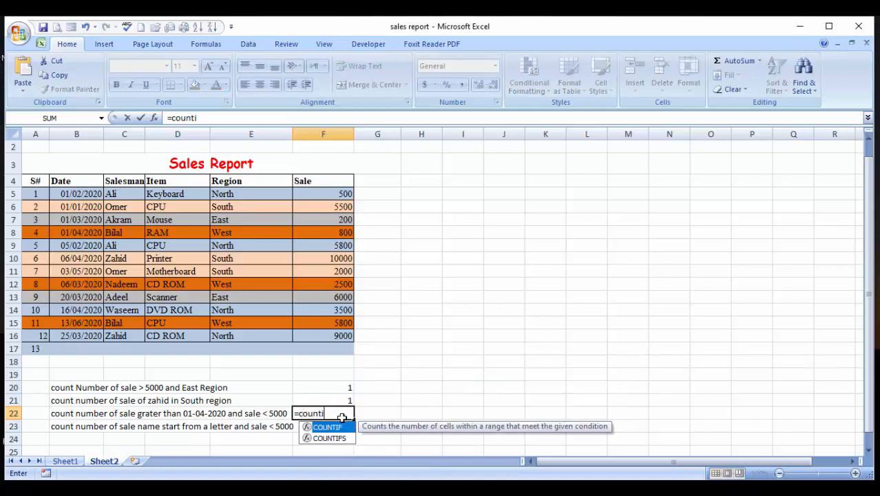
text(fs()
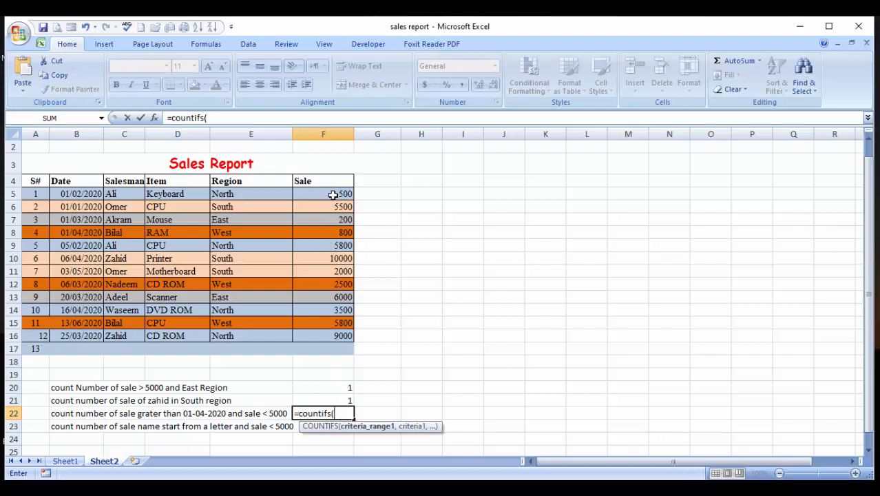
drag(332, 194, 333, 336)
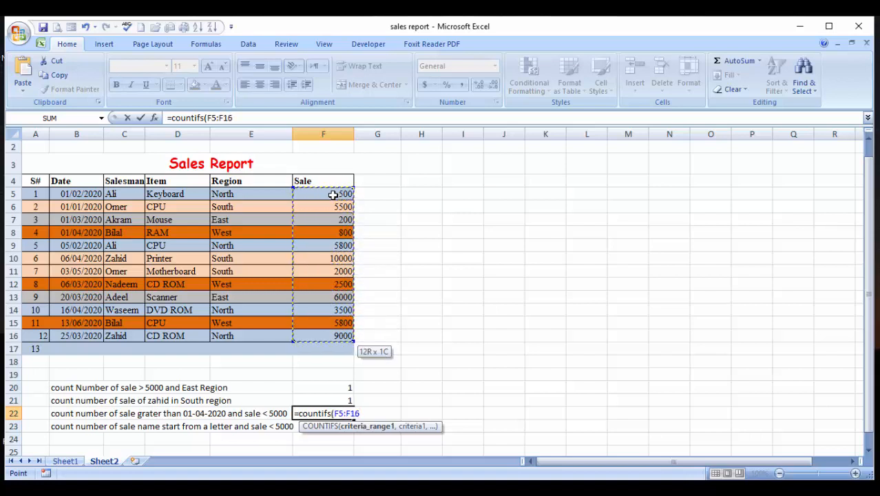
text(,)
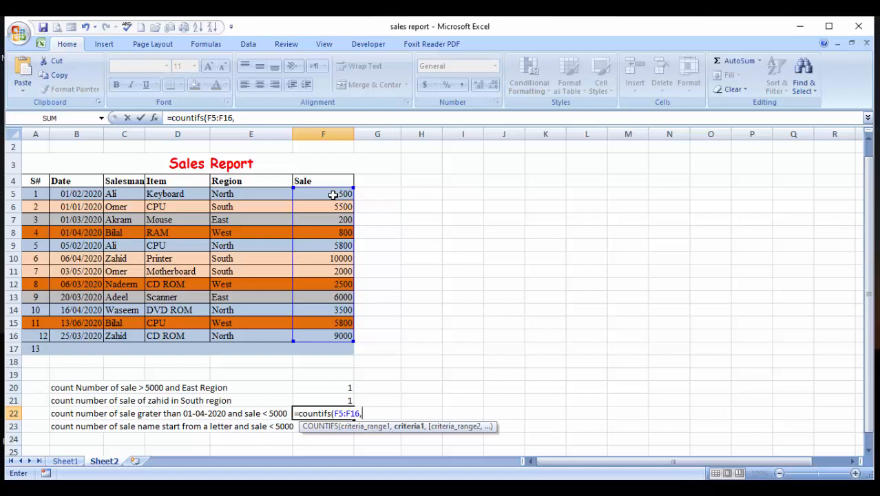
text("<"&5000)
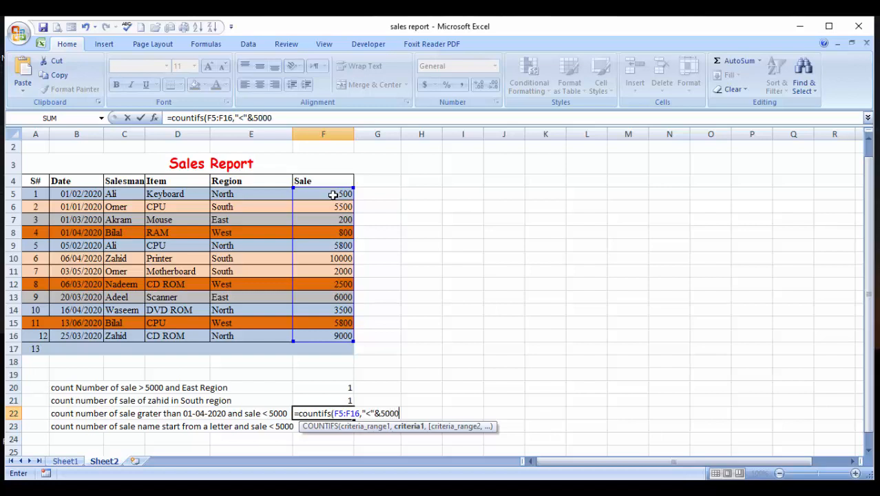
text(,)
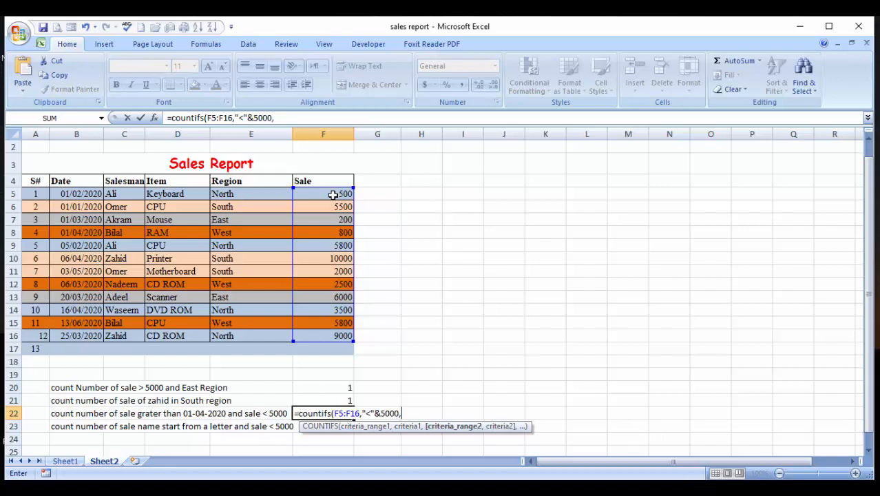
Complete the F22 formula with date range B5:B16 and criterion ">"&B8
click(84, 190)
drag(84, 190, 84, 336)
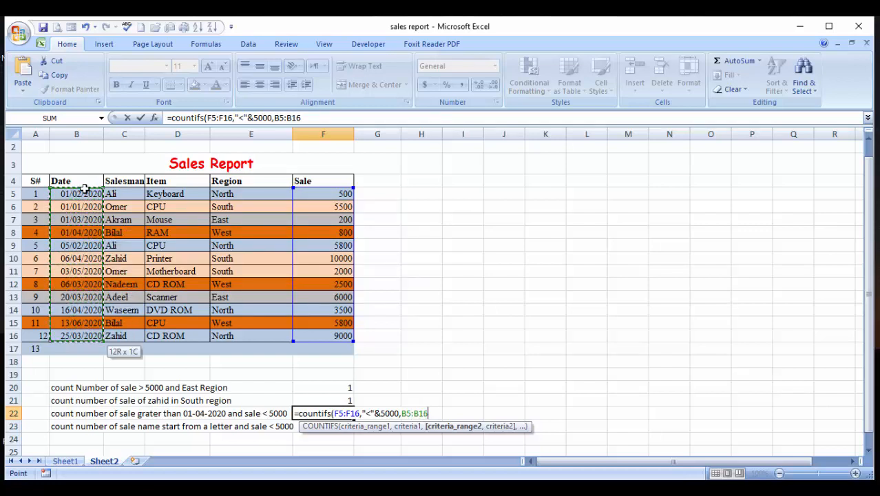
text(,)
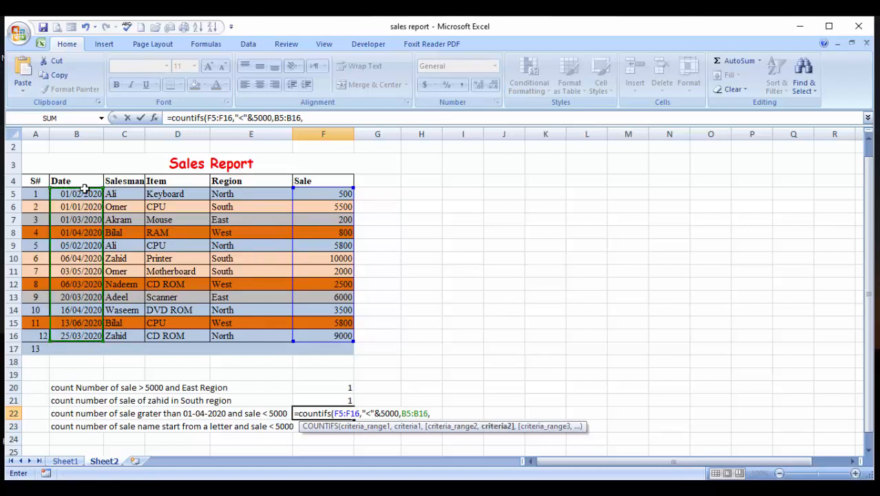
text(">"&)
click(75, 233)
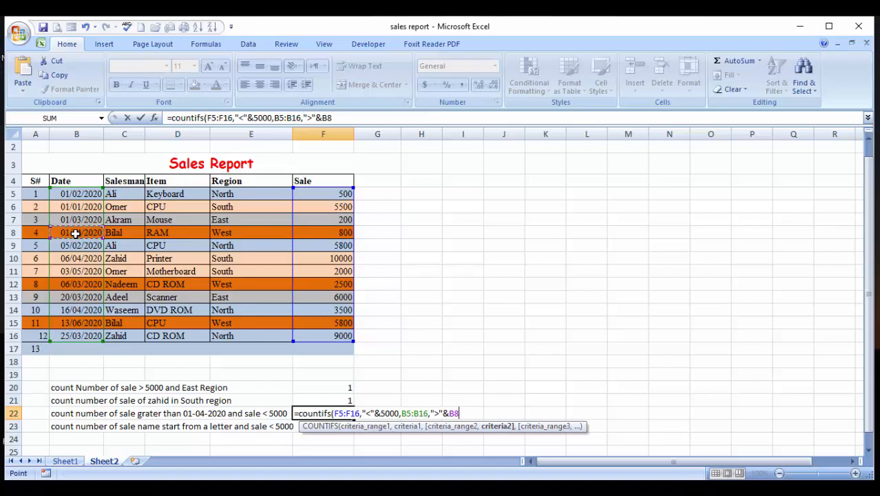
text())
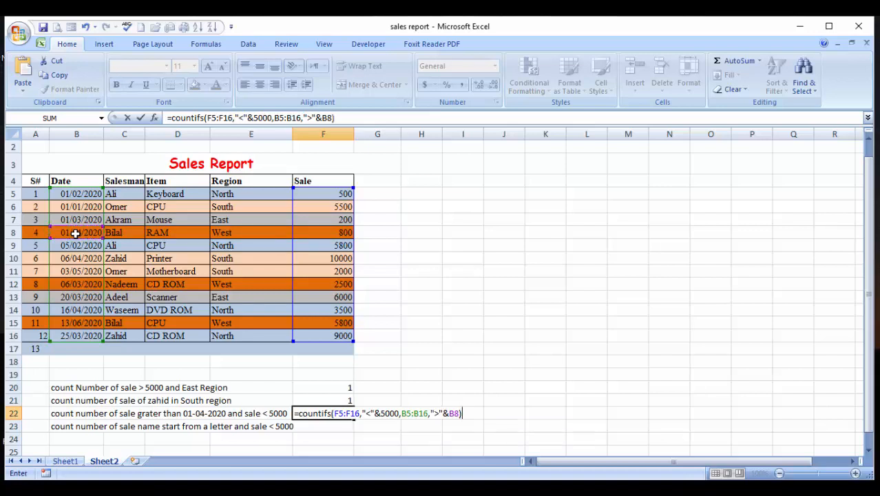
key(ctrl+Return)
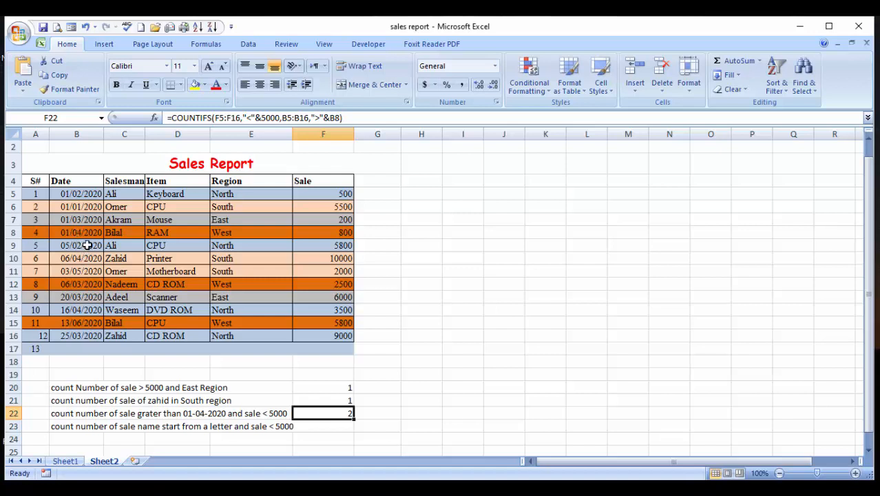
Check the F22 count against the date and sale values in rows 11 and 14
click(87, 245)
click(89, 271)
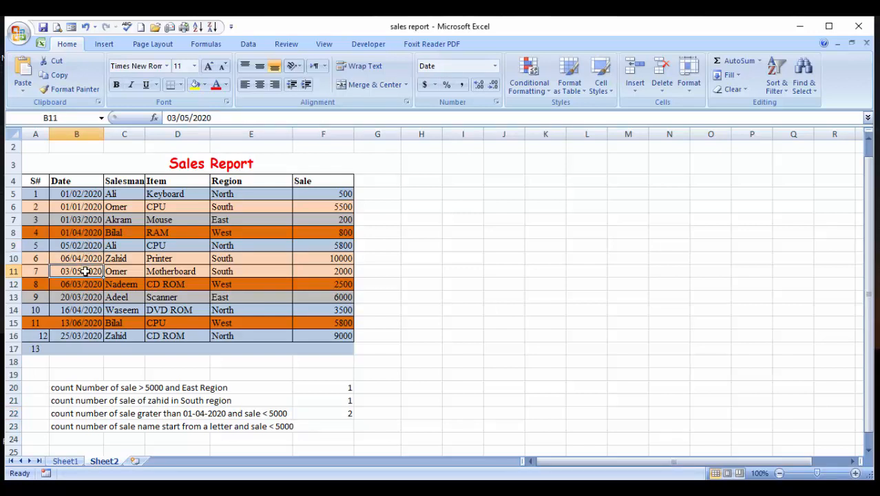
click(337, 271)
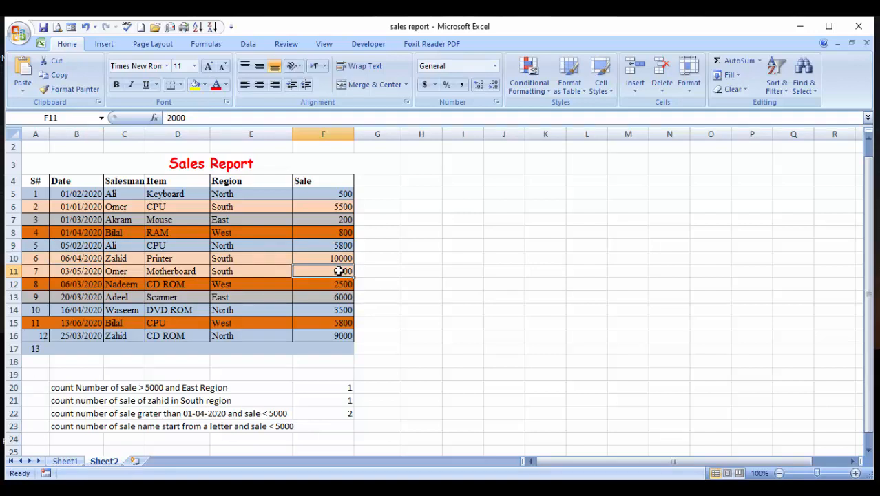
click(83, 309)
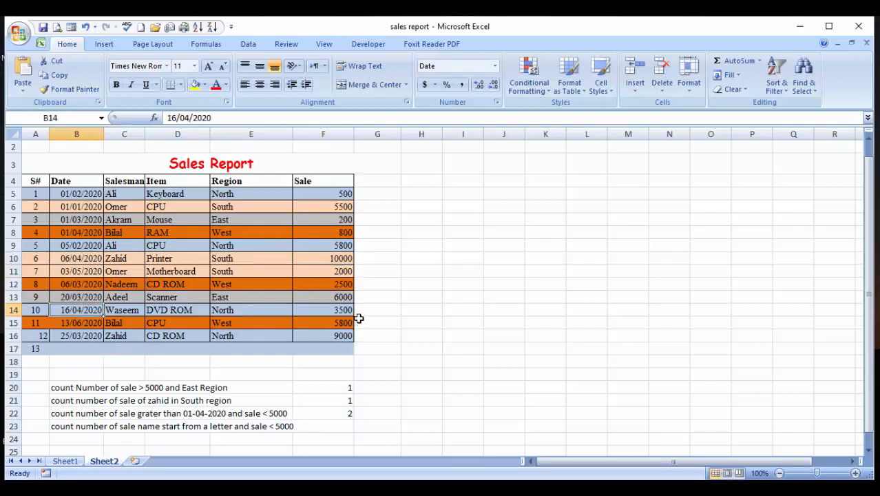
click(340, 311)
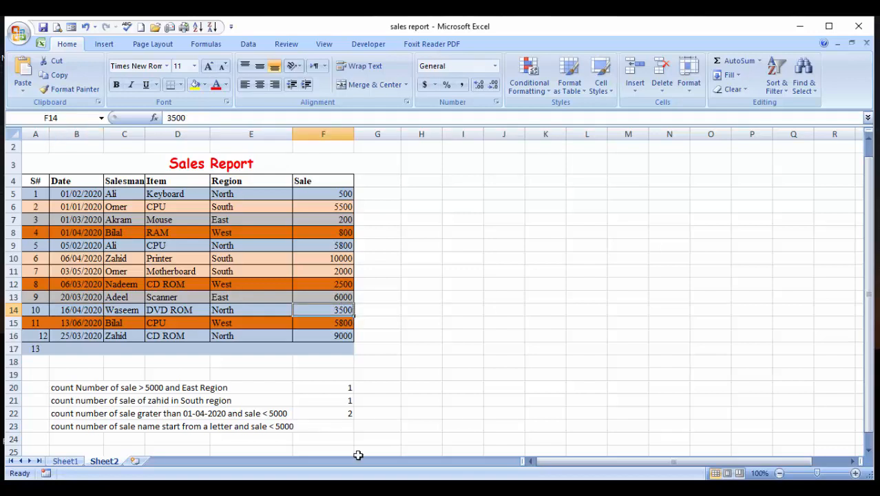
In cell F23, begin a COUNTIFS formula with salesman range C5:C16 and wildcard criterion "a*"
click(343, 426)
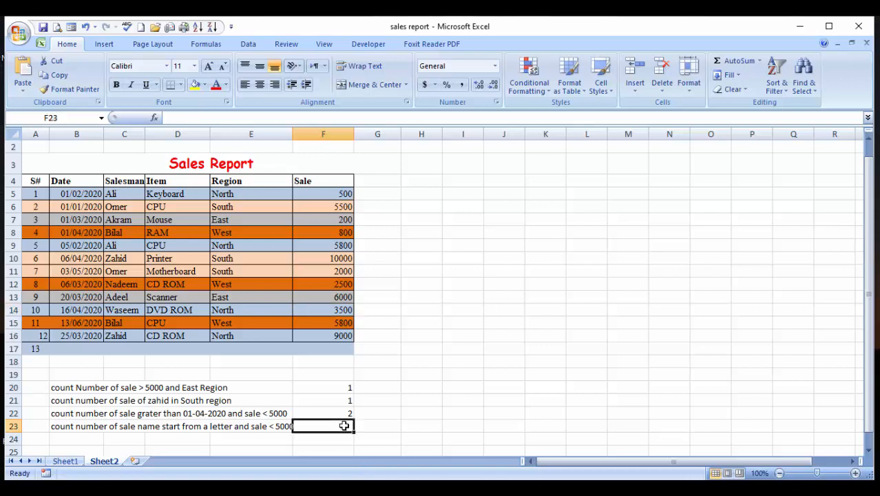
text(=countf)
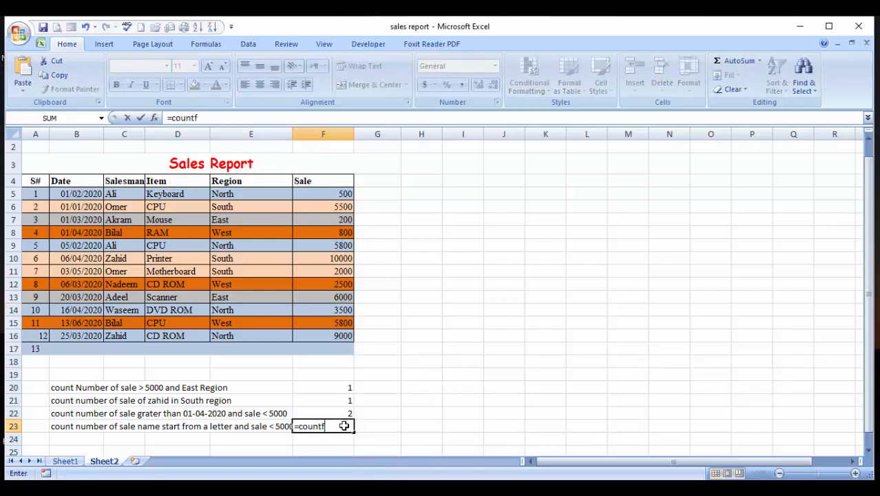
key(BackSpace)
text(ifs)
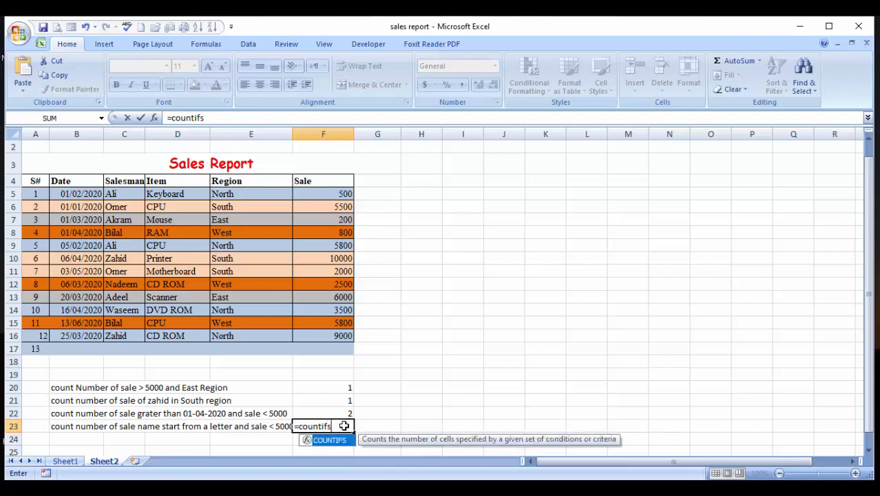
text(()
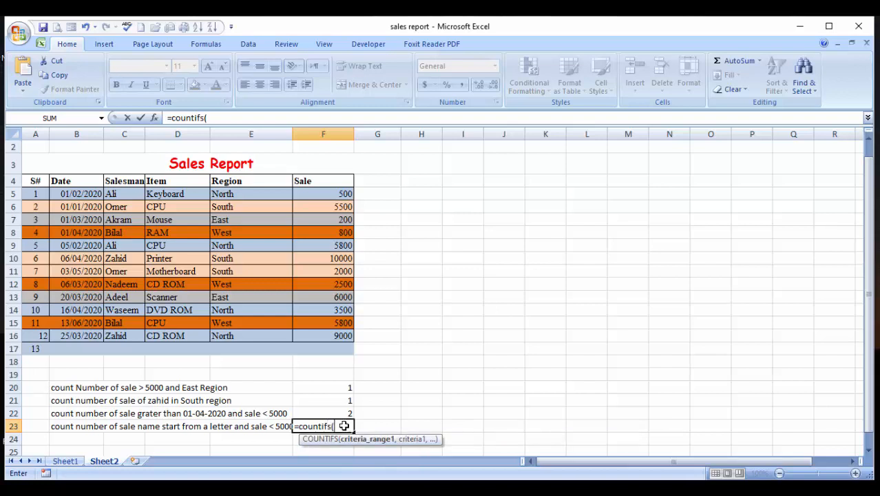
click(127, 194)
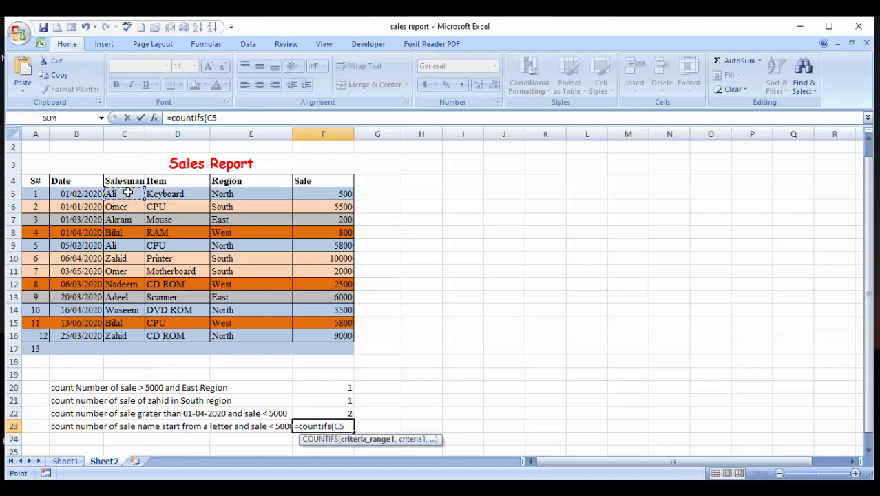
drag(128, 194, 126, 336)
text(,)
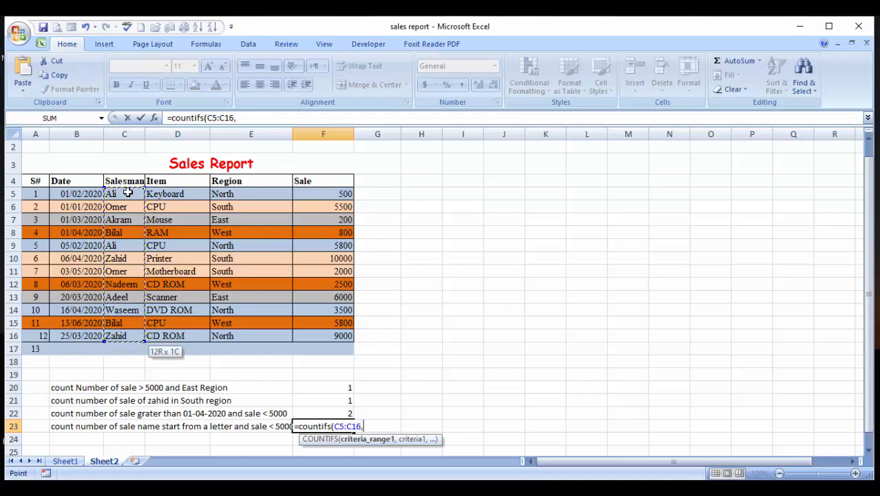
text(")
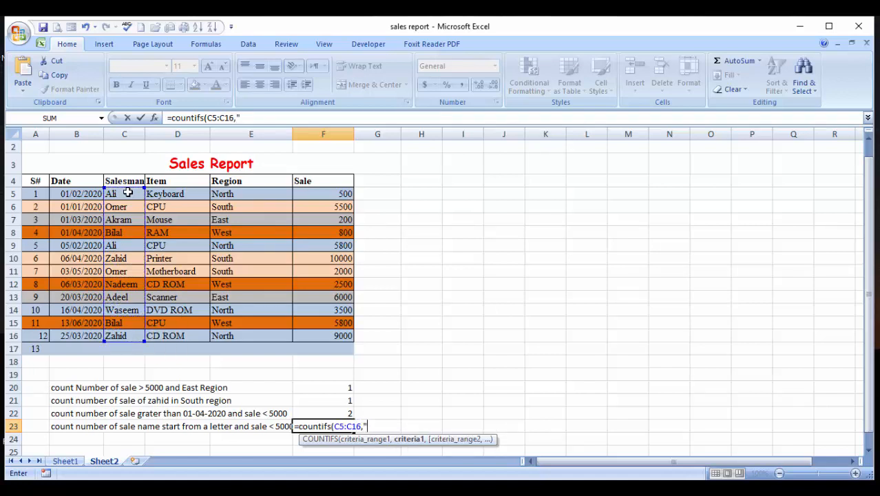
text(a*")
text(,)
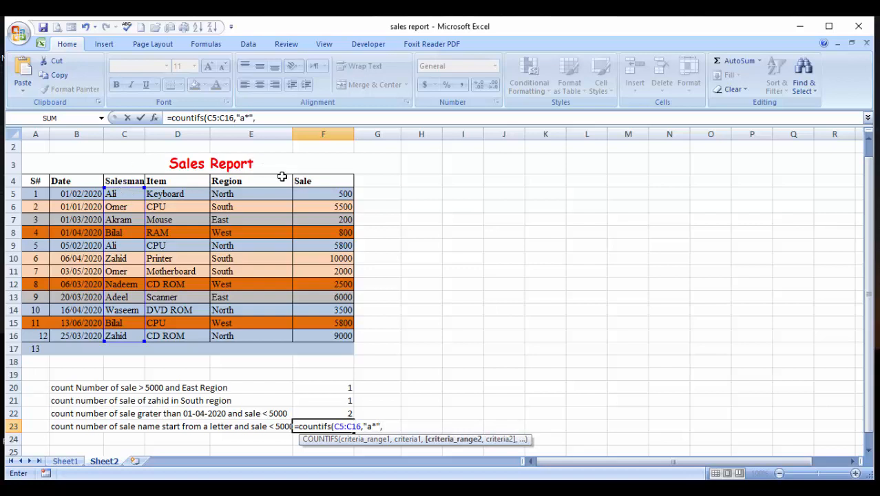
Complete the F23 formula with sale range F5:F16 and criterion "<"&5000
click(306, 194)
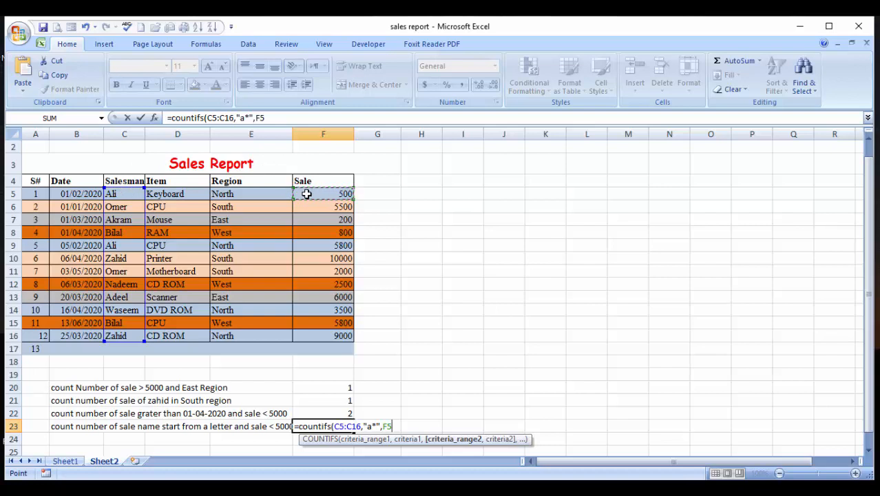
drag(306, 194, 348, 339)
text(,)
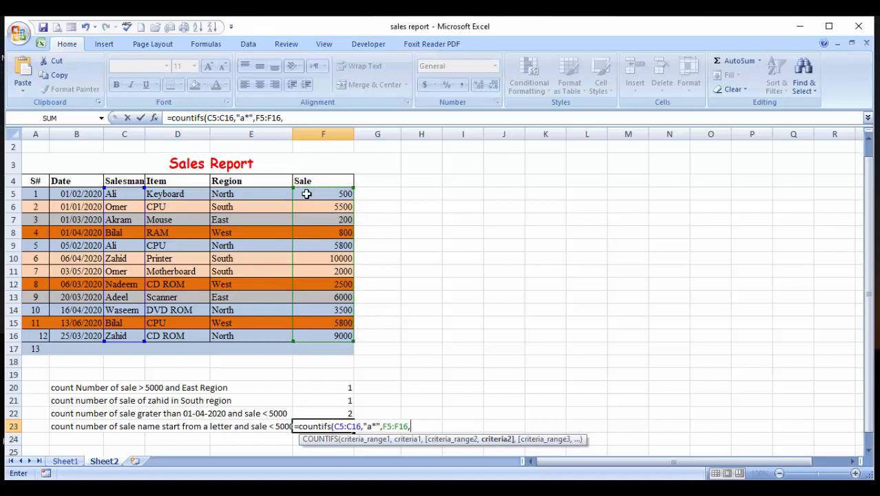
text("<"&5000)
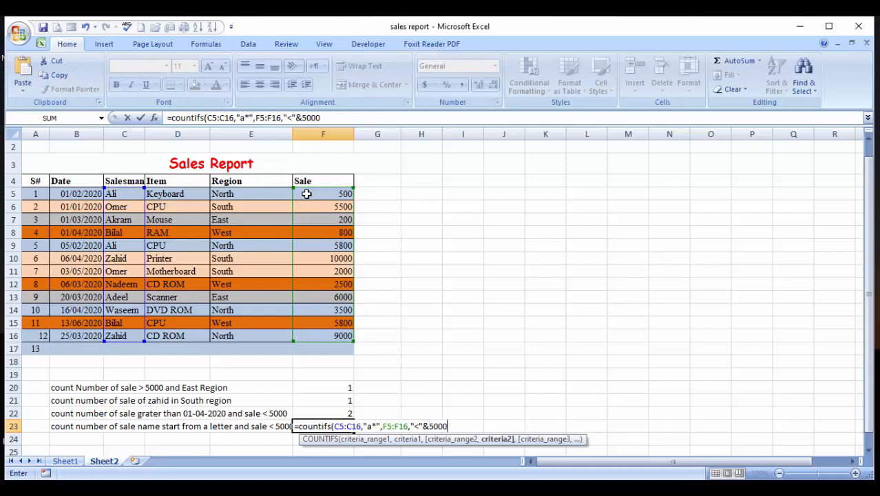
text())
key(ctrl+Return)
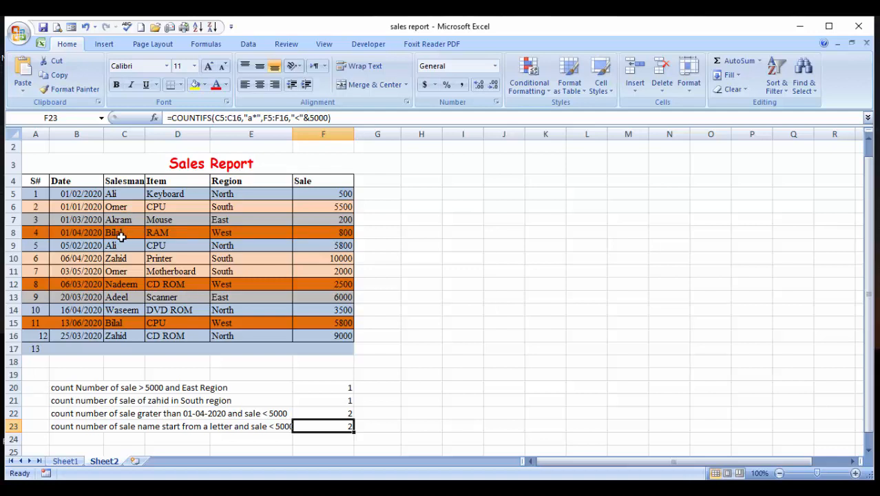
Check the F23 count against the salesman and sale values in rows 5, 9 and 7
click(120, 193)
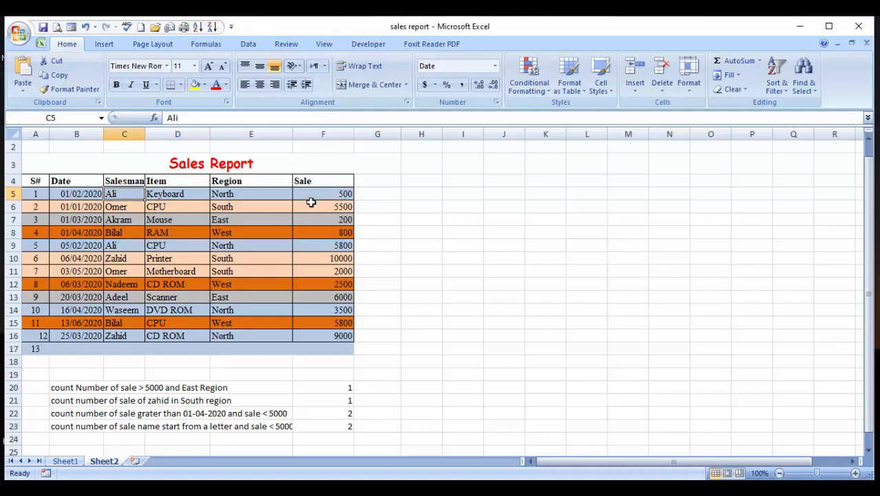
click(135, 247)
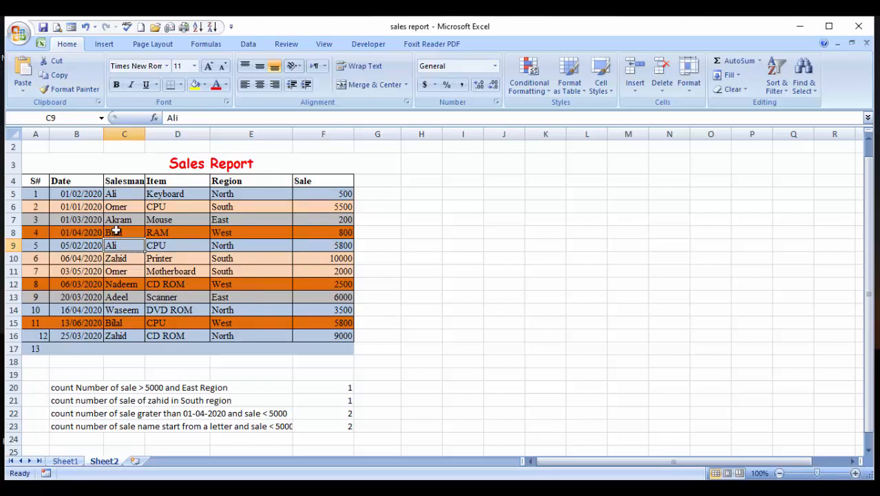
click(114, 220)
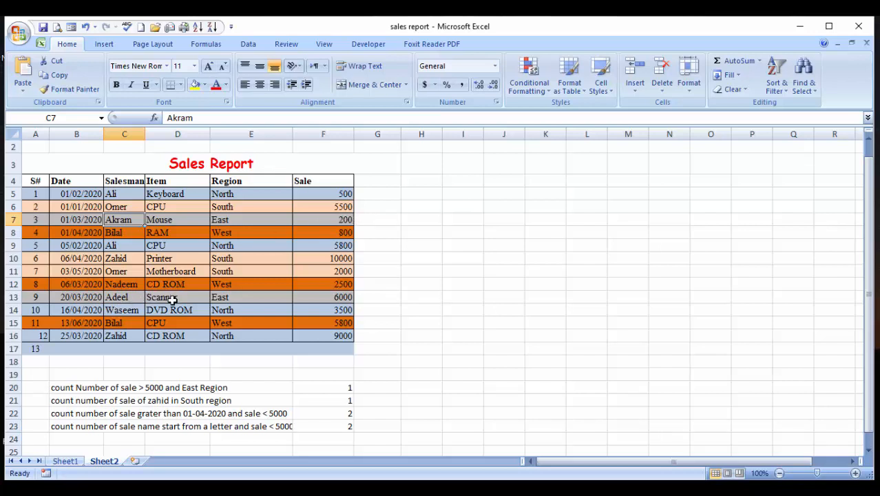
click(347, 429)
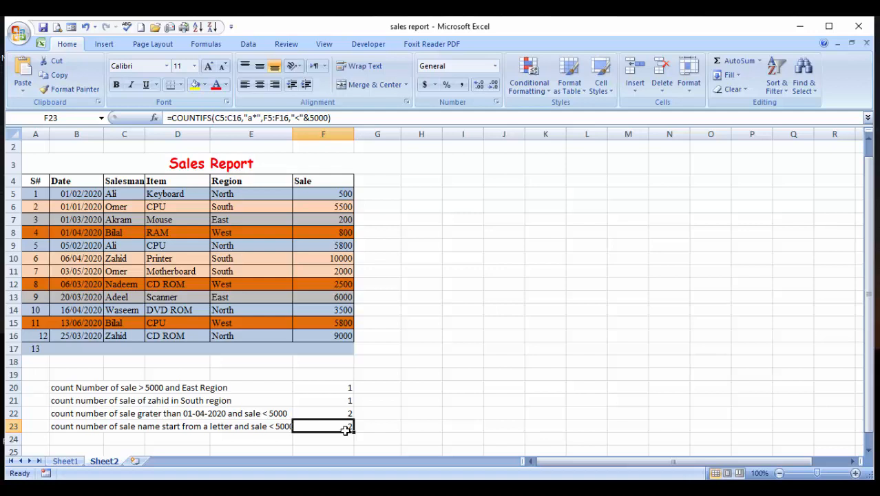
Reopen the COUNTIFS formula in F22 and add a comma after B8 to start a third criteria range
key(Up)
key(Up)
key(Down)
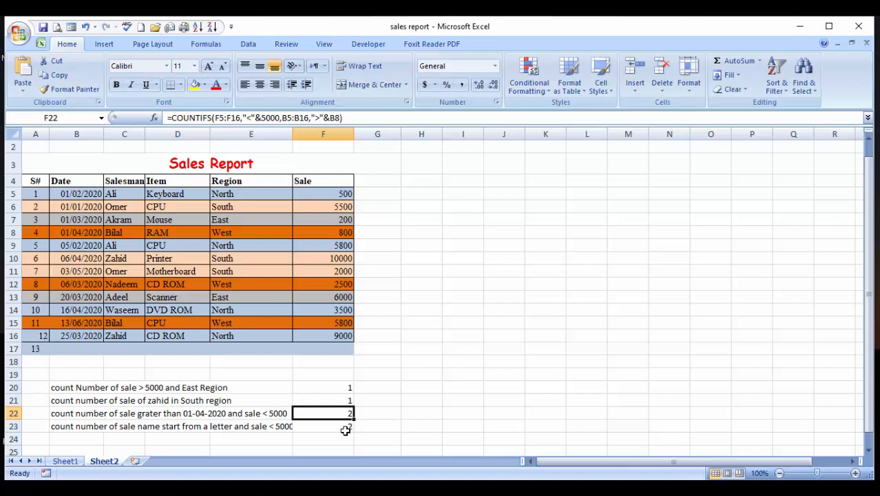
key(F2)
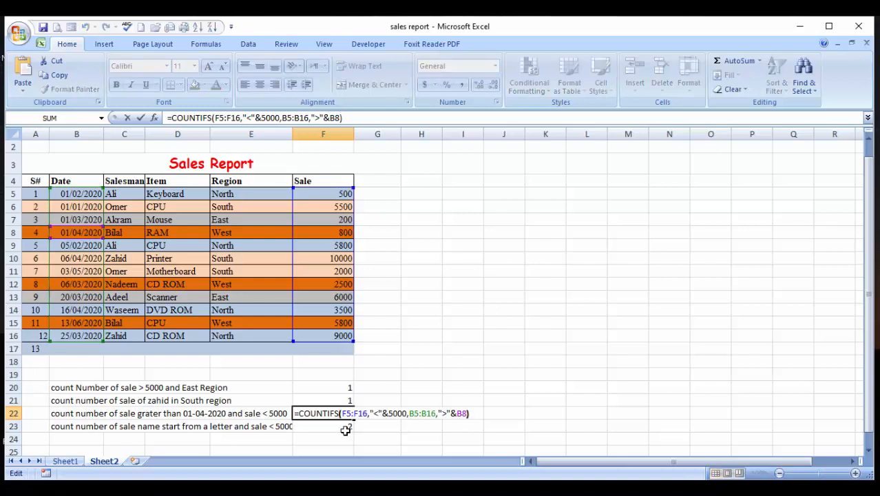
key(Left)
text(,)
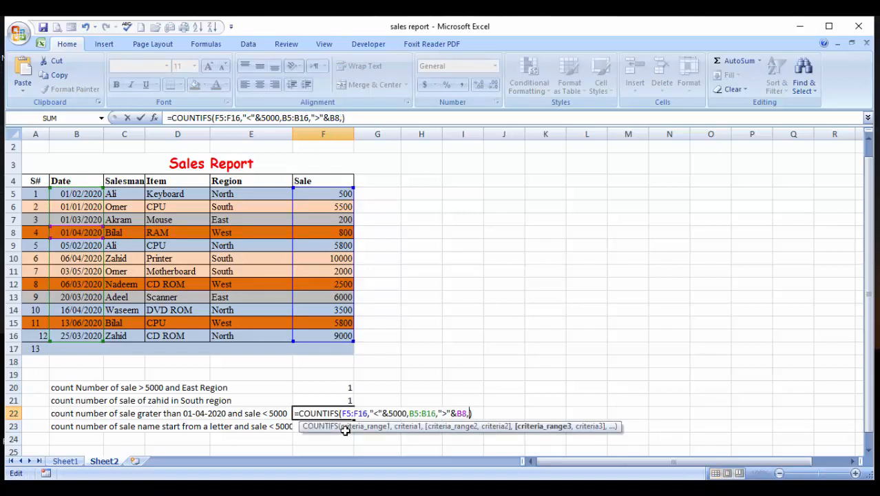